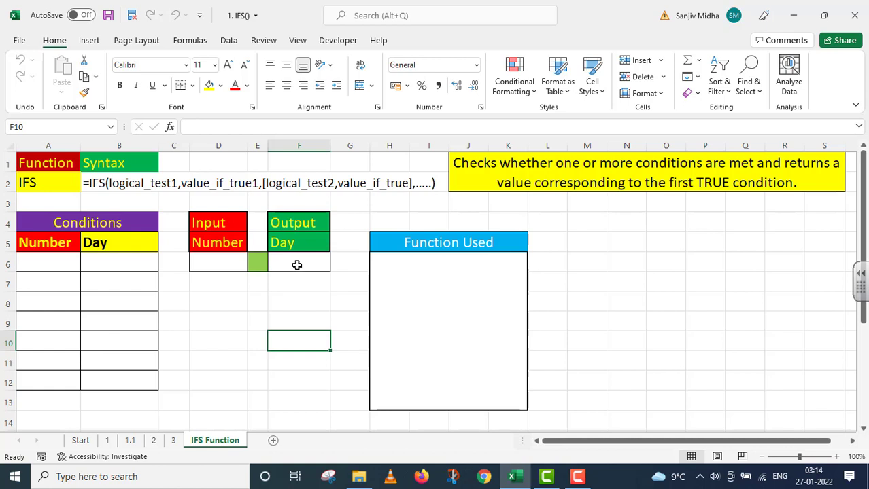
# Fill the Number column of the Conditions table, A6:A12, with the series 1 to 7.
pyautogui.click(37, 256)
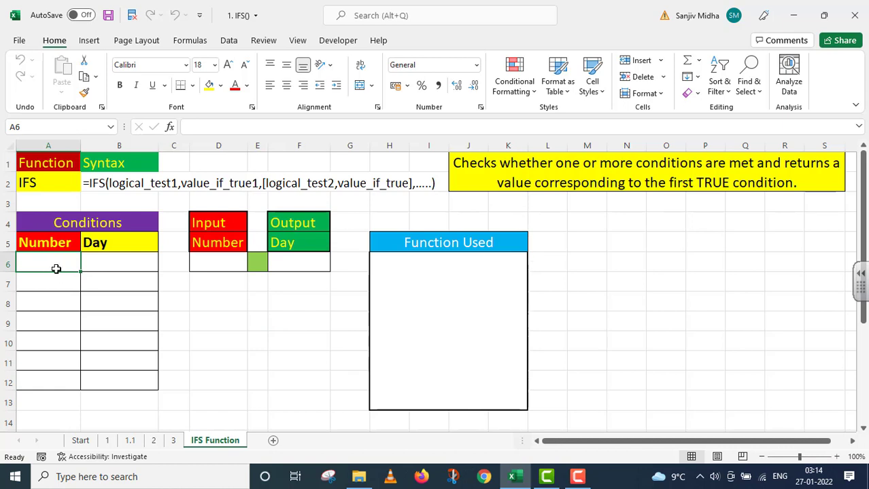
pyautogui.write('1')
pyautogui.press('Return')
pyautogui.write('2')
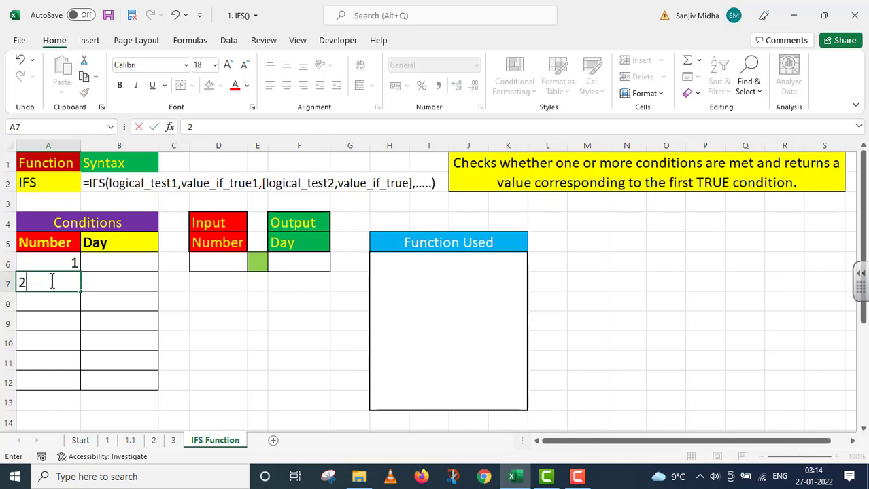
pyautogui.moveTo(58, 262); pyautogui.dragTo(82, 390)
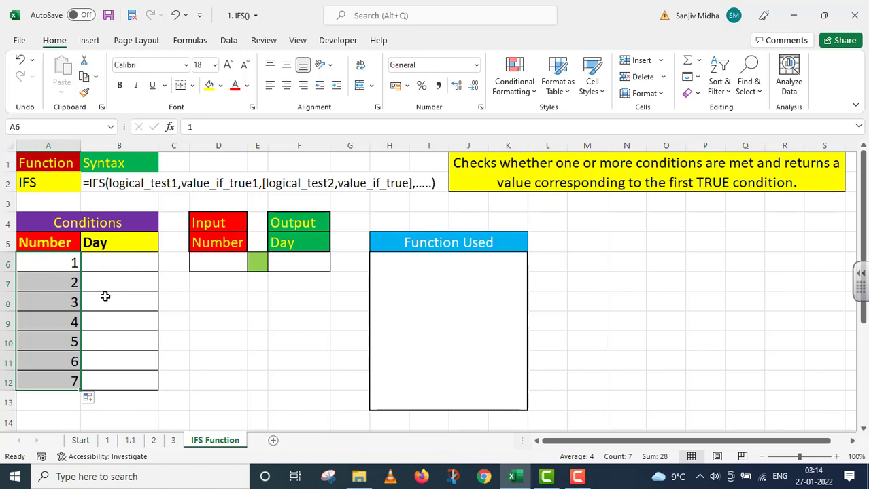
# Enter Monday in B6 and fill the Day column through B12 with the weekdays up to Sunday.
pyautogui.click(103, 259)
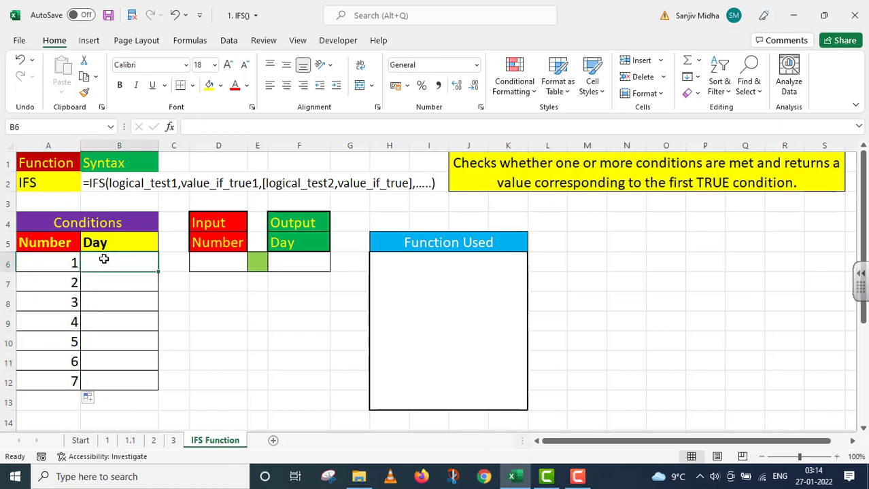
pyautogui.write('Mon')
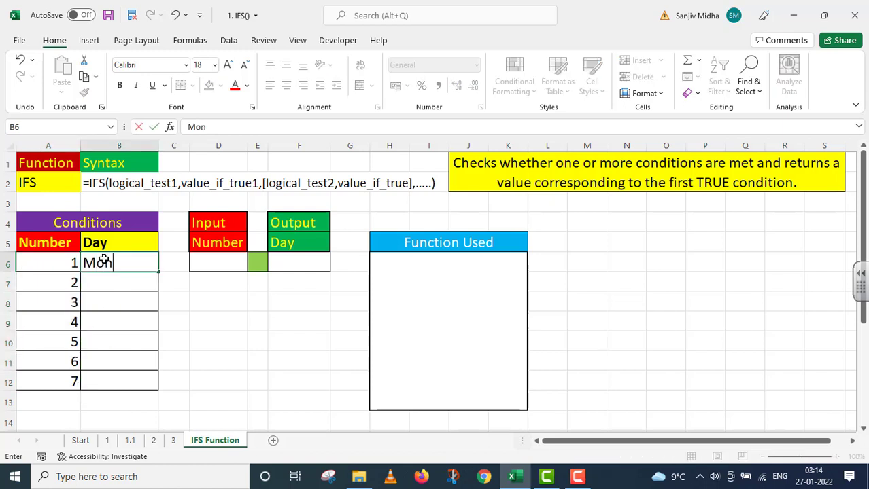
pyautogui.write('day')
pyautogui.moveTo(158, 272); pyautogui.dragTo(151, 386)
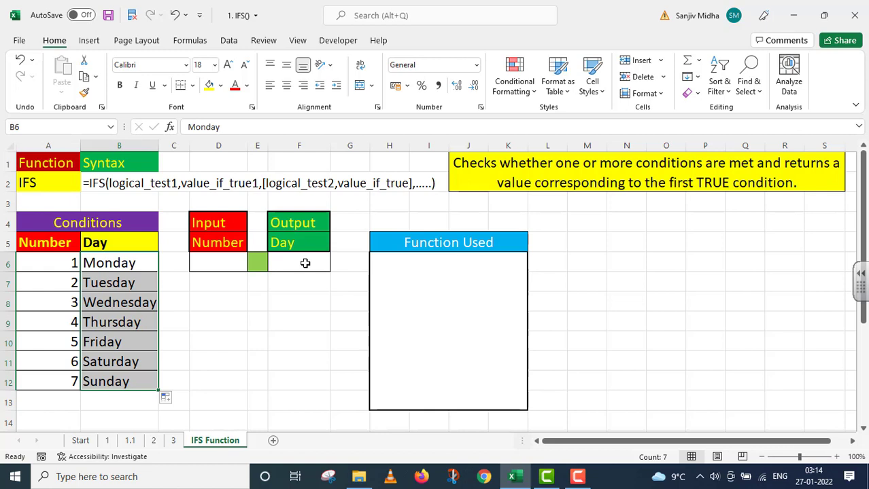
# Add a List data validation to input cell D6 with the source =$A$6:$A$12.
pyautogui.click(223, 266)
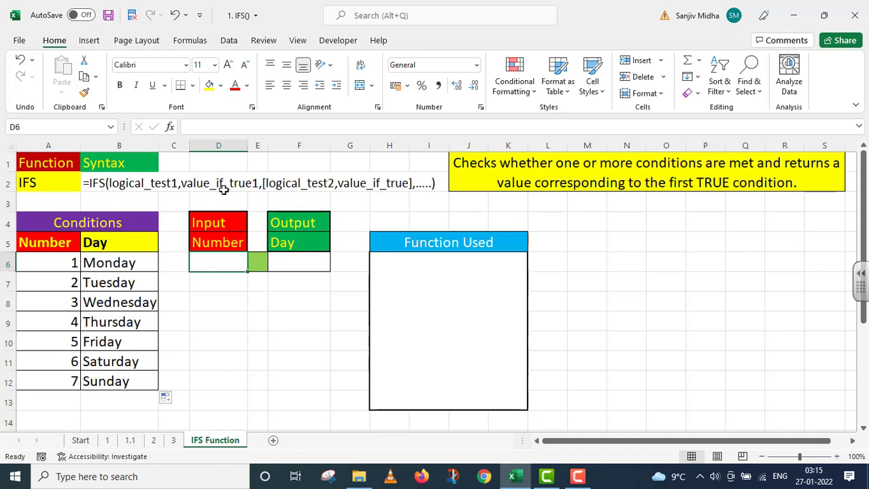
pyautogui.click(229, 42)
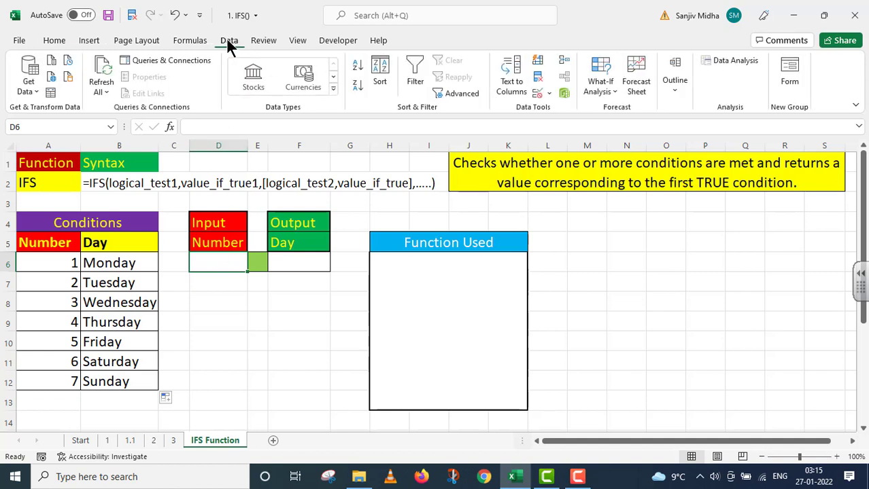
pyautogui.click(550, 93)
pyautogui.click(562, 108)
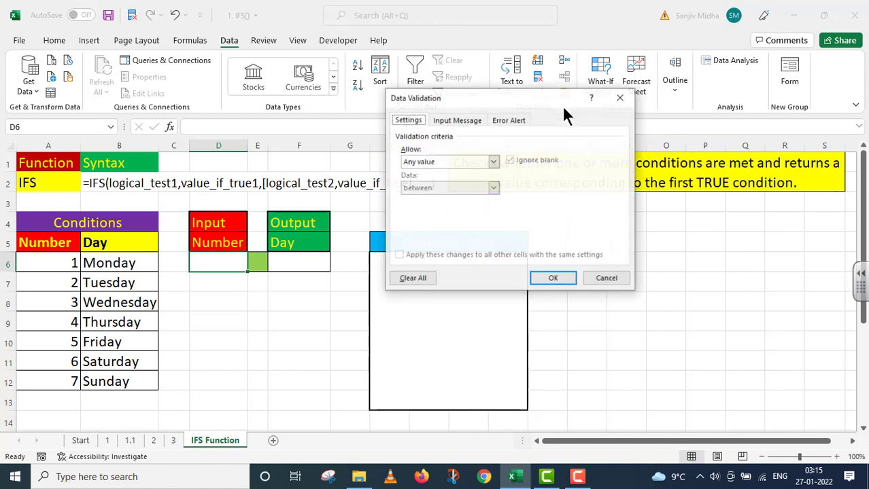
pyautogui.click(493, 163)
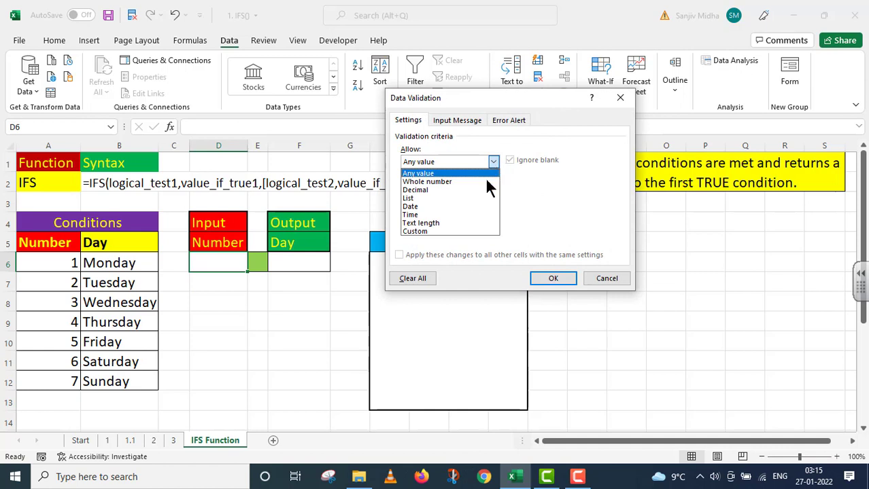
pyautogui.click(417, 198)
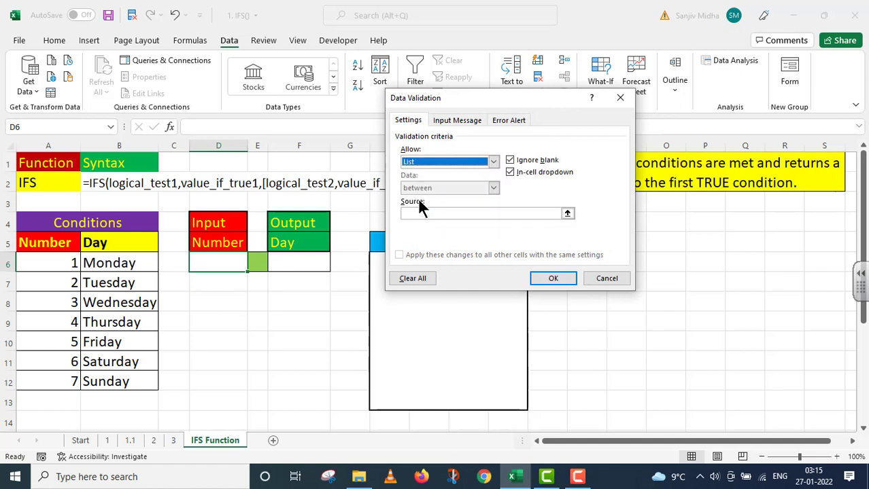
pyautogui.click(415, 213)
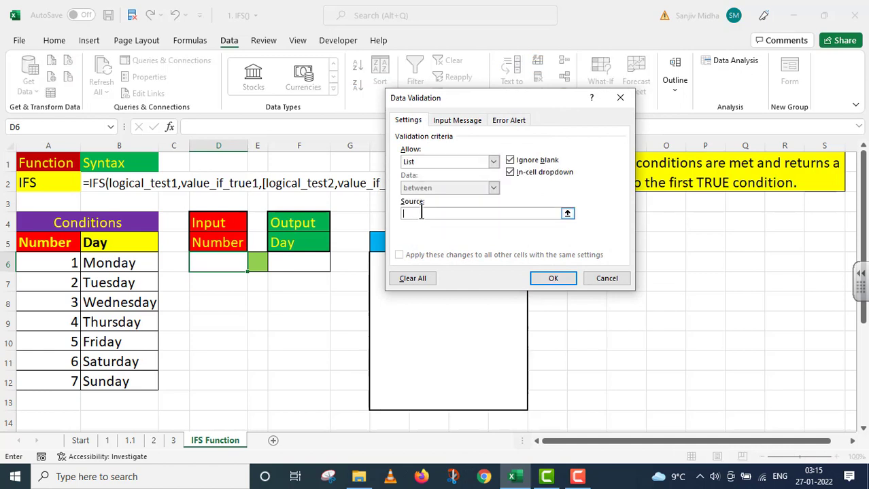
pyautogui.moveTo(69, 266); pyautogui.dragTo(68, 382)
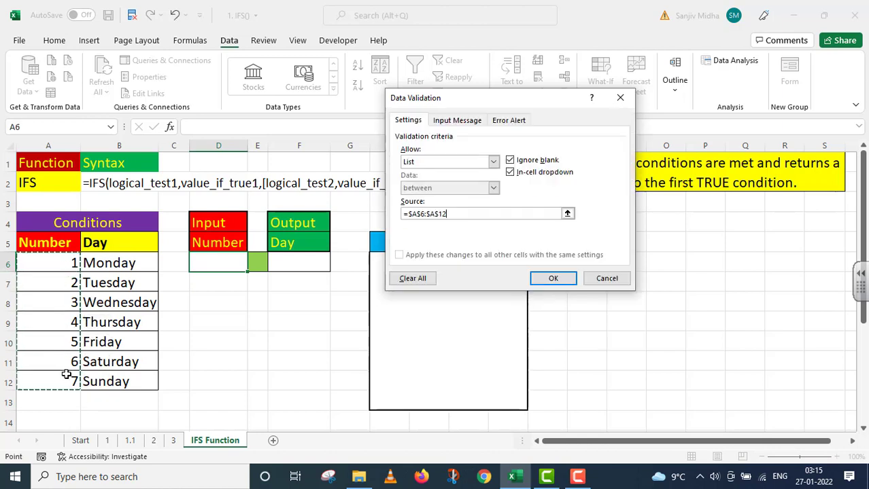
pyautogui.click(552, 279)
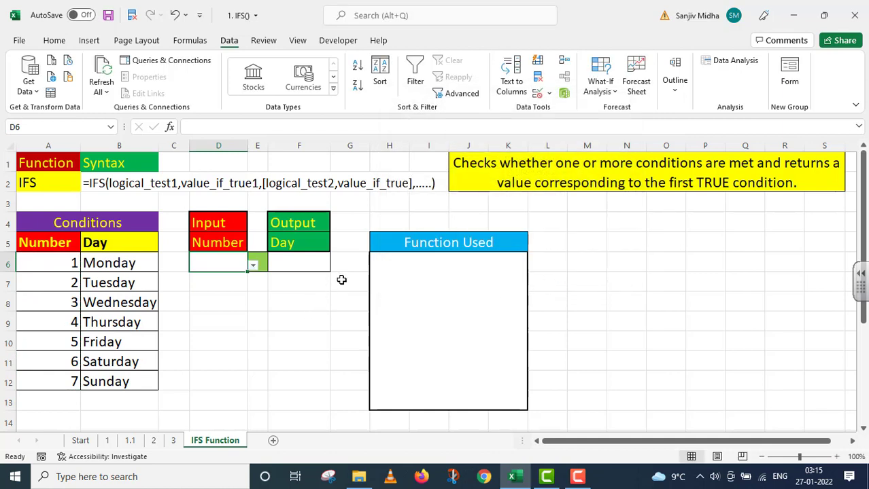
# Try the dropdown list in cell D6 by choosing 1 and then 3.
pyautogui.click(253, 266)
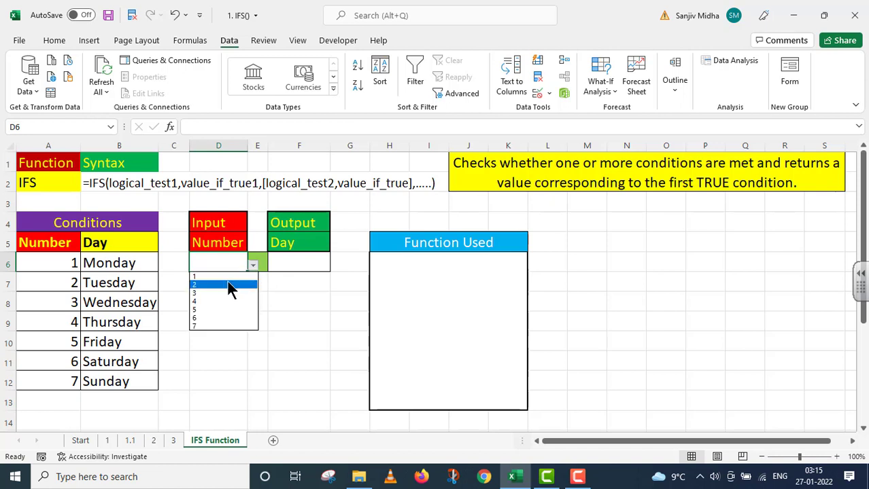
pyautogui.click(223, 276)
pyautogui.click(253, 266)
pyautogui.click(221, 275)
pyautogui.click(253, 266)
pyautogui.click(221, 295)
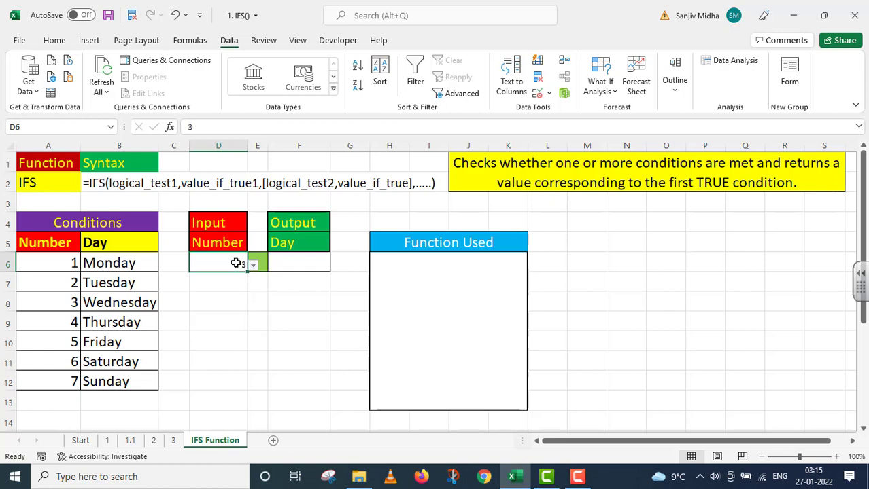
# Set the font size of input cell D6 to 16.
pyautogui.click(54, 40)
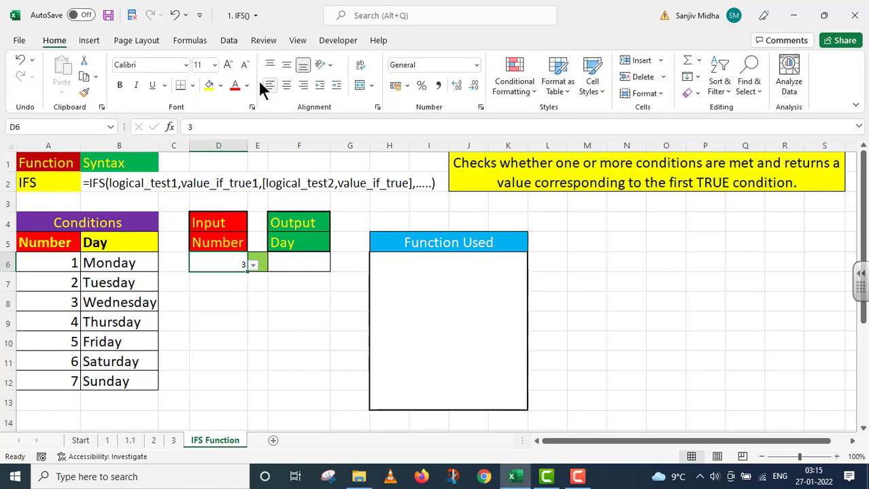
pyautogui.click(215, 64)
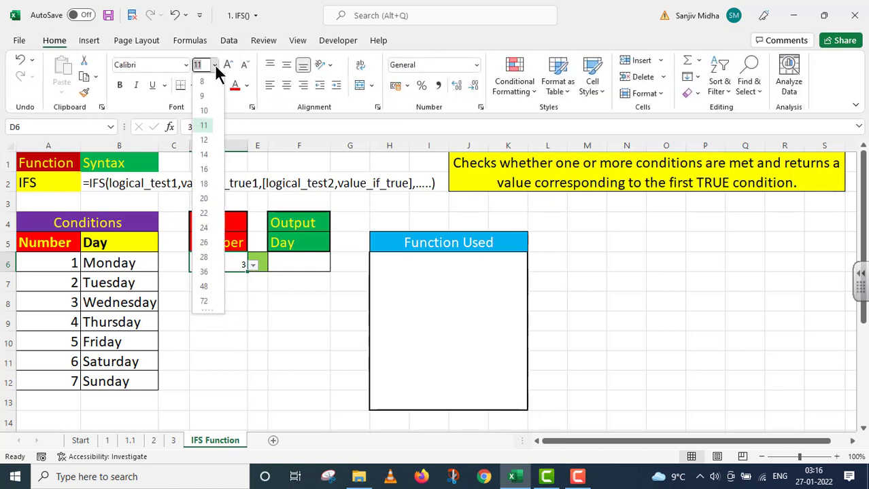
pyautogui.click(209, 179)
# Choose 5 and then 1 from the dropdown list in input cell D6.
pyautogui.click(252, 264)
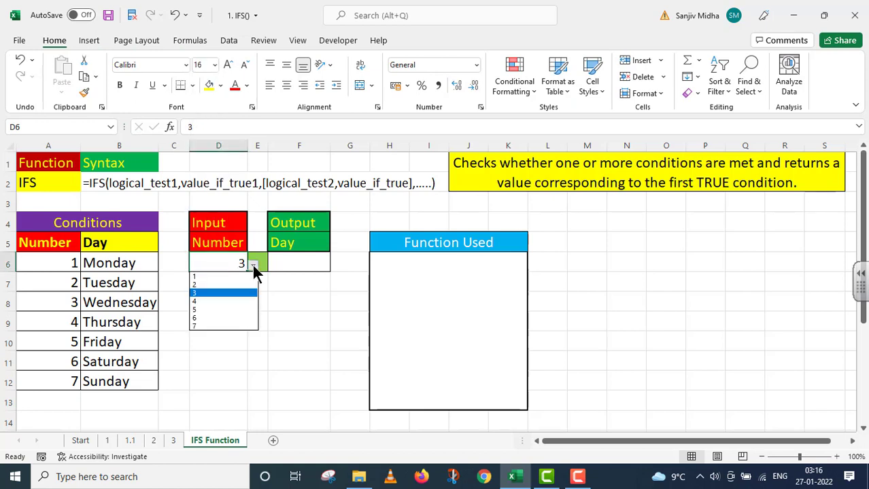
pyautogui.click(224, 307)
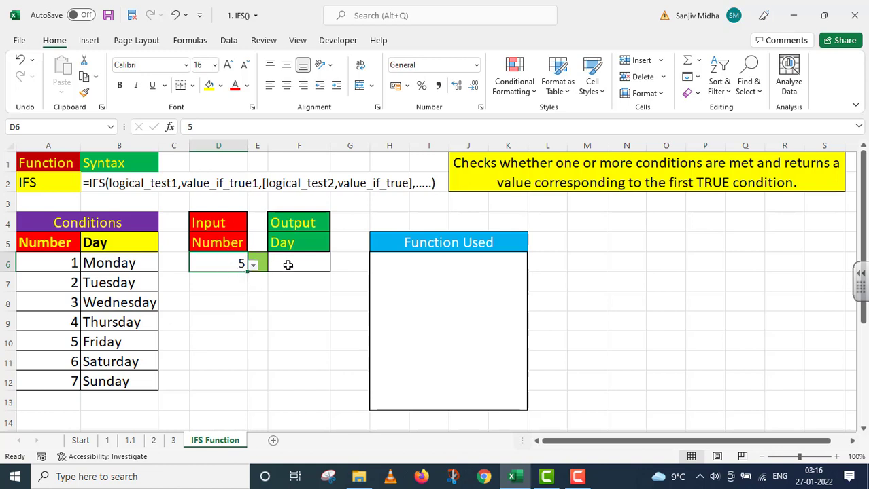
pyautogui.click(252, 265)
pyautogui.click(241, 276)
# Start an IFS formula in output cell F6 with the first condition and result, =IFS(D6=A6,B6,.
pyautogui.click(279, 264)
pyautogui.doubleClick(278, 264)
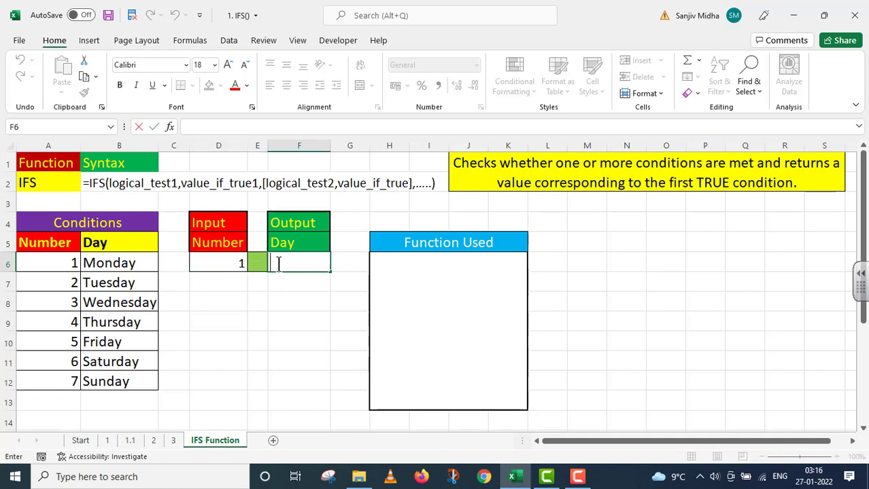
pyautogui.write('=IFS(')
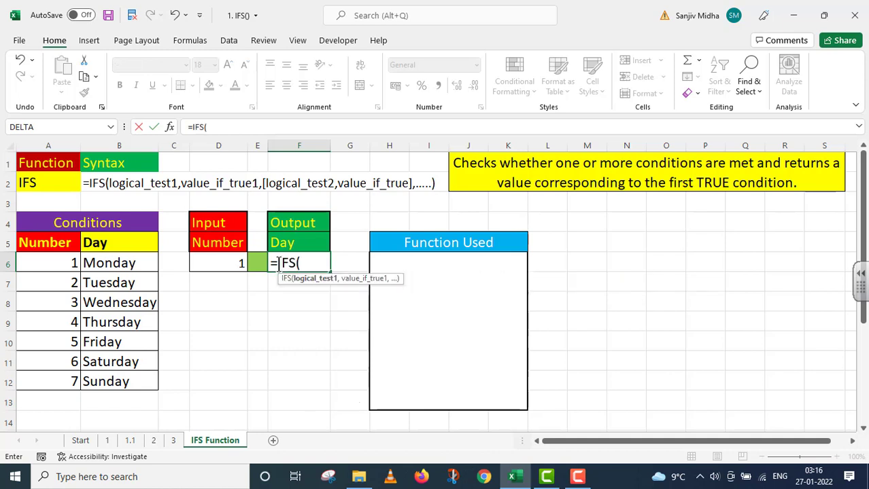
pyautogui.click(219, 261)
pyautogui.write('=')
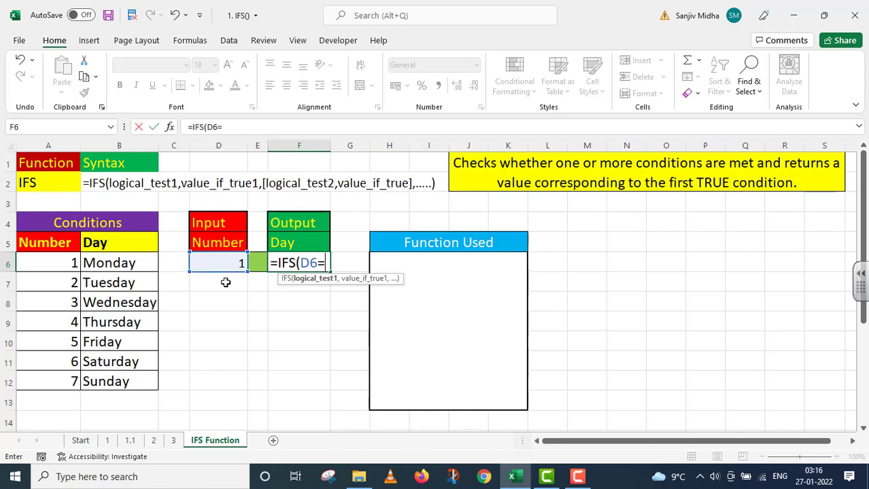
pyautogui.click(64, 260)
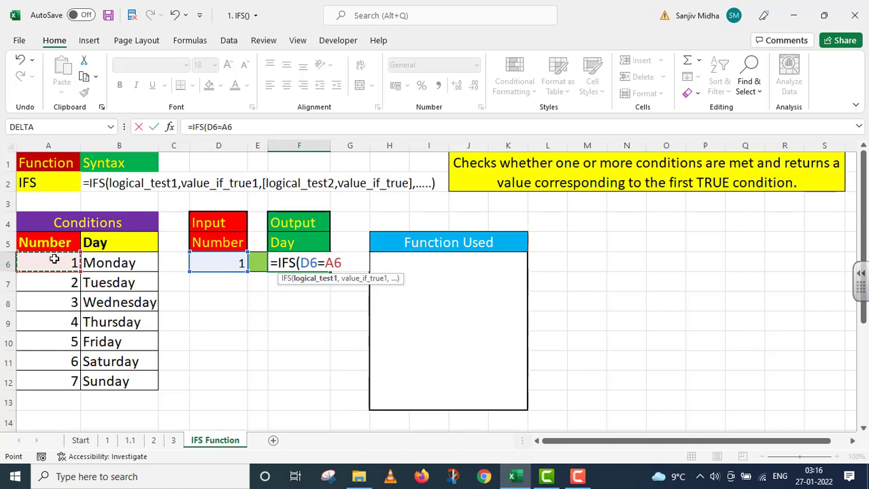
pyautogui.write(',')
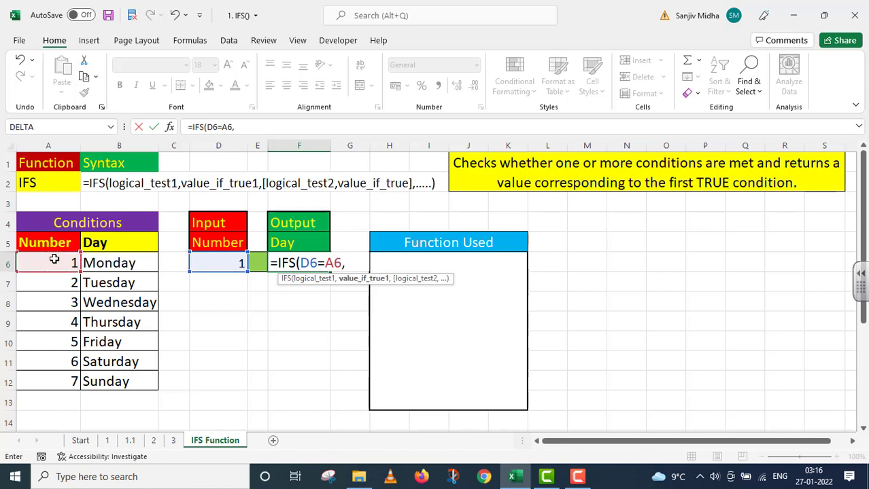
pyautogui.click(108, 265)
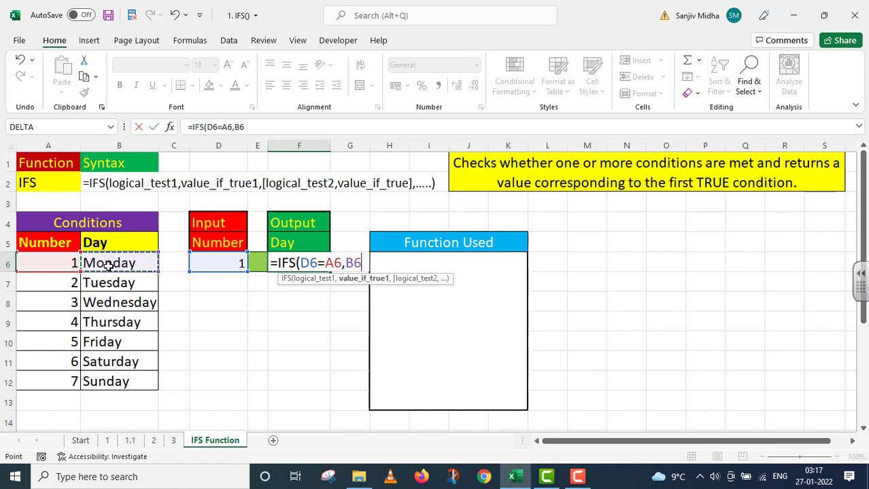
pyautogui.write(',')
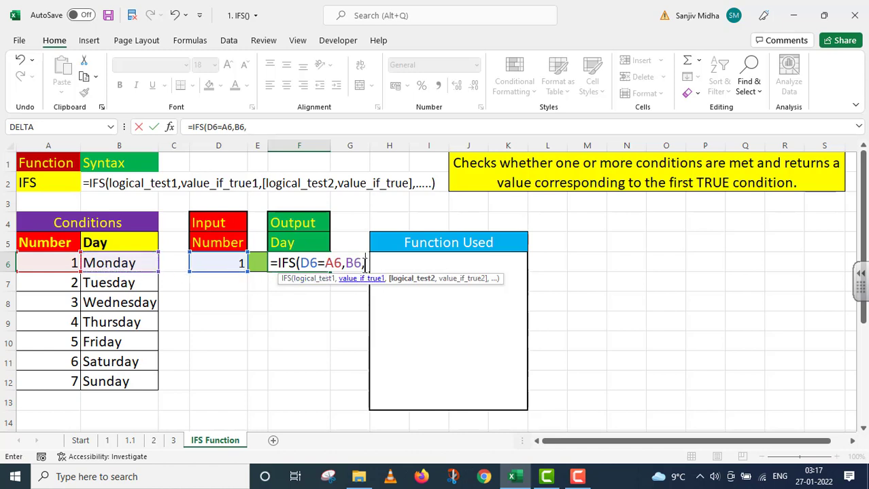
# Add the second condition and result, D6=A7,B7, to the IFS formula in F6.
pyautogui.click(223, 263)
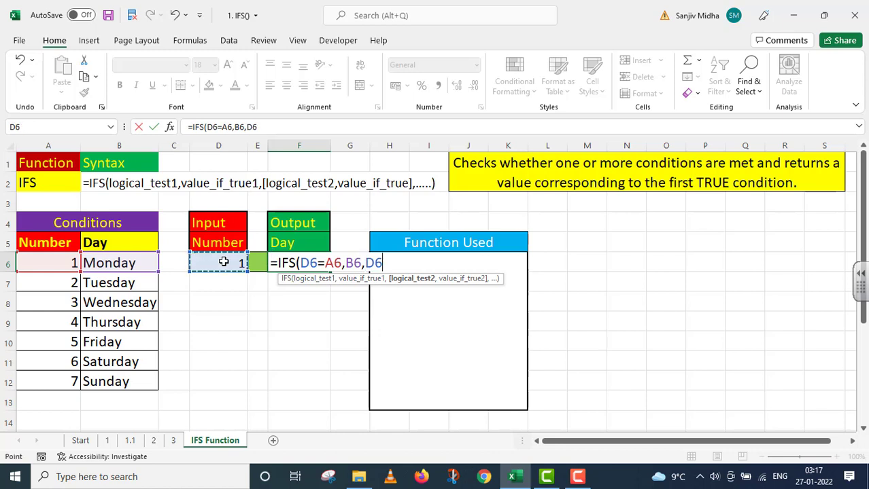
pyautogui.write('=')
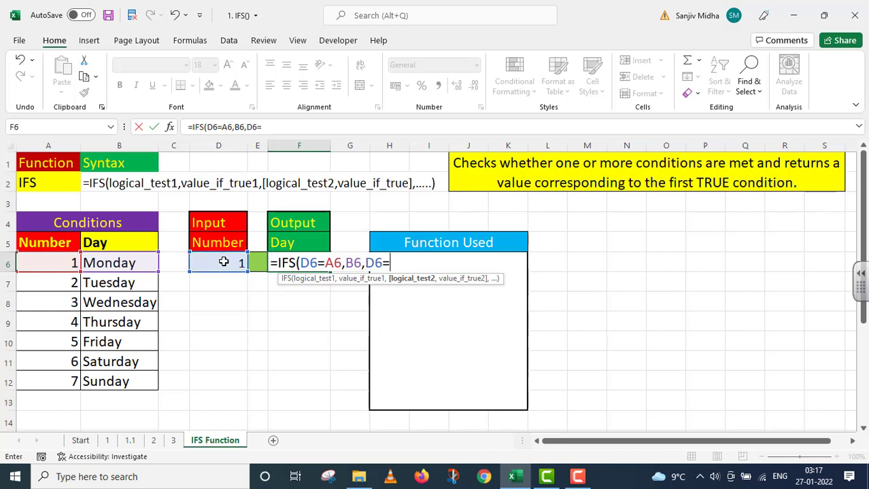
pyautogui.click(50, 276)
pyautogui.write(',')
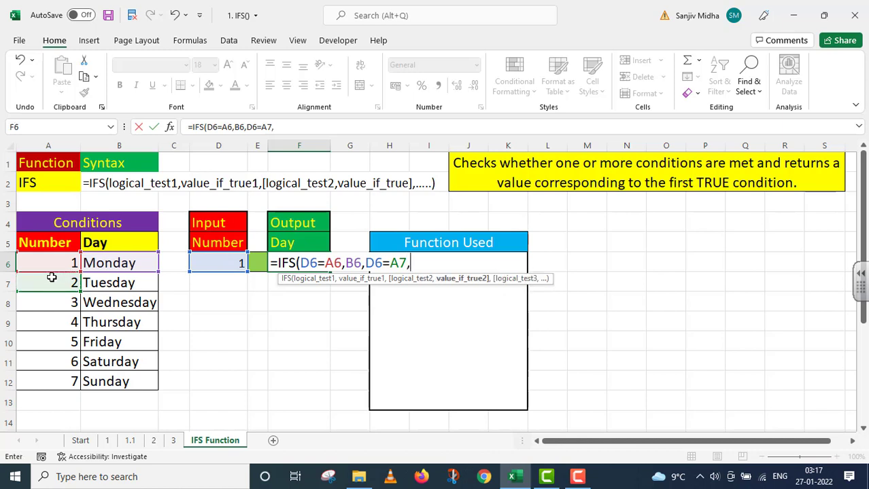
pyautogui.click(111, 282)
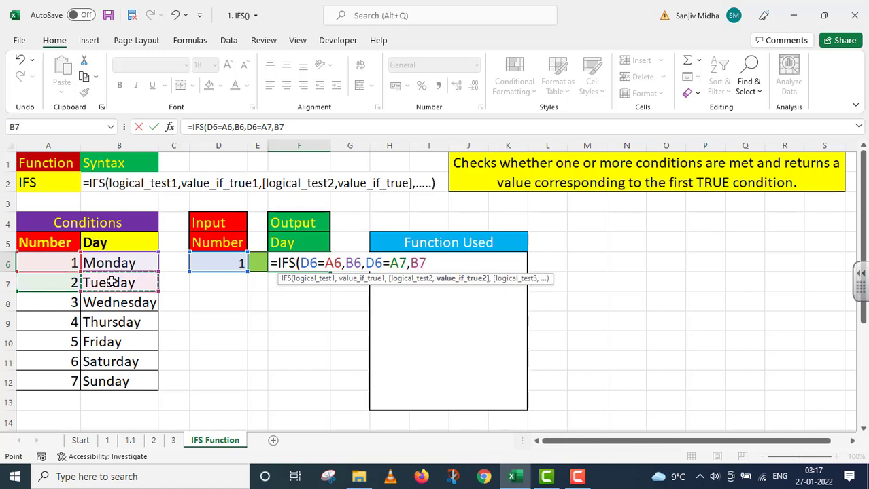
pyautogui.write(',')
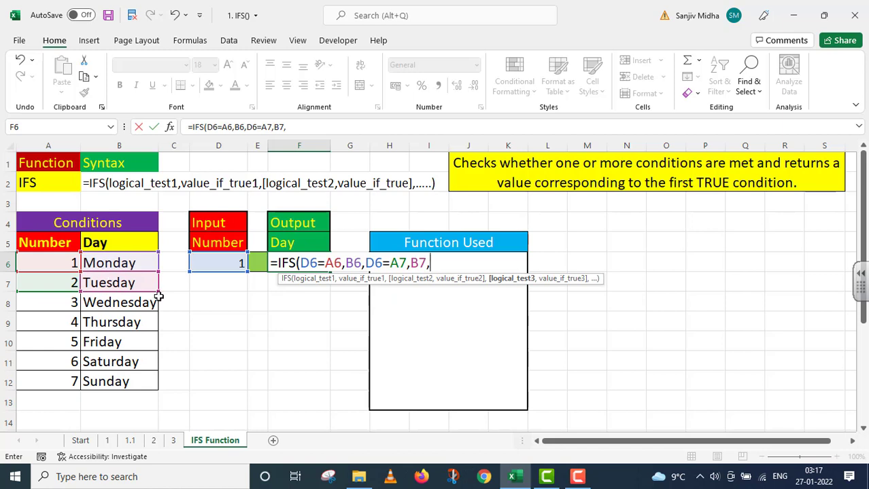
# Add the third condition and result, D6=A8,B8, to the IFS formula in F6.
pyautogui.click(227, 261)
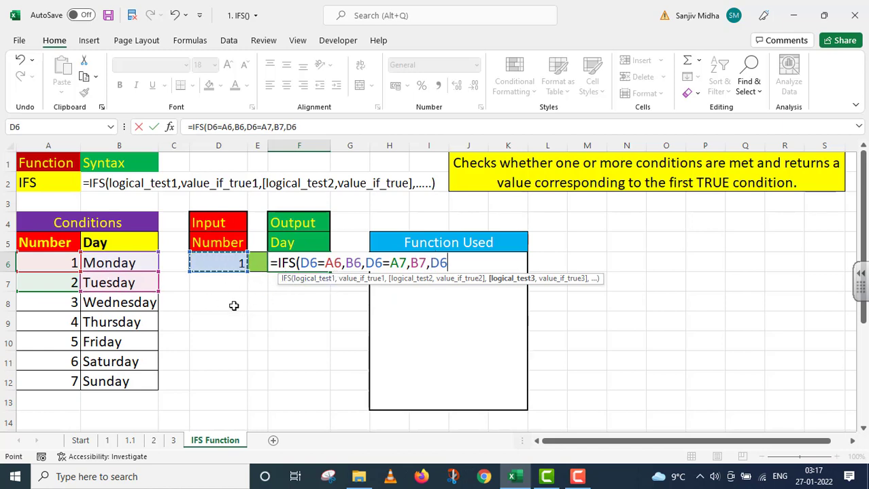
pyautogui.write('=')
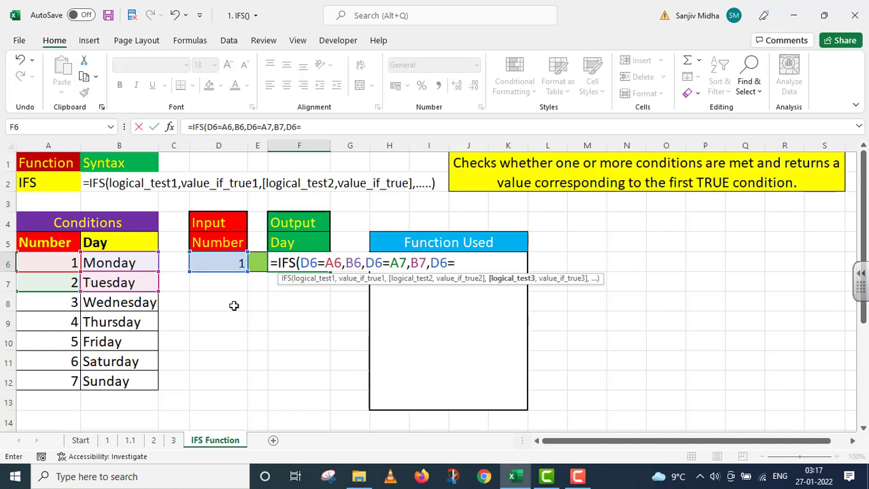
pyautogui.click(58, 302)
pyautogui.write(',')
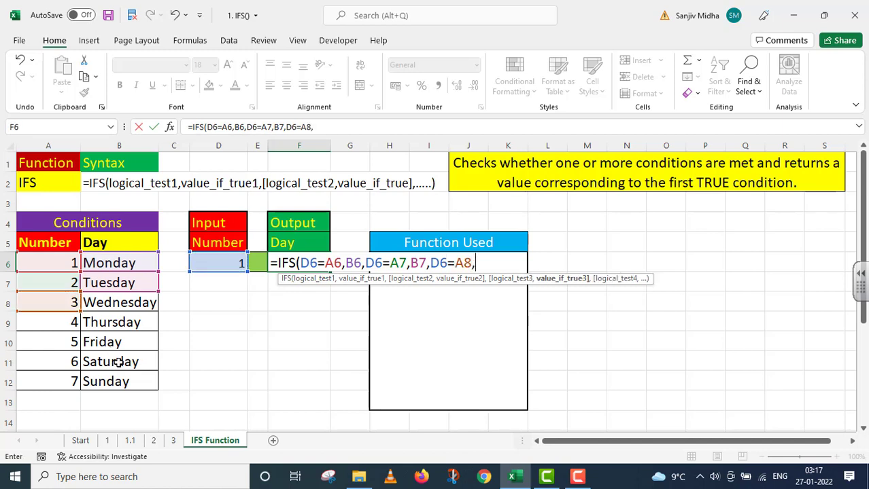
pyautogui.click(128, 305)
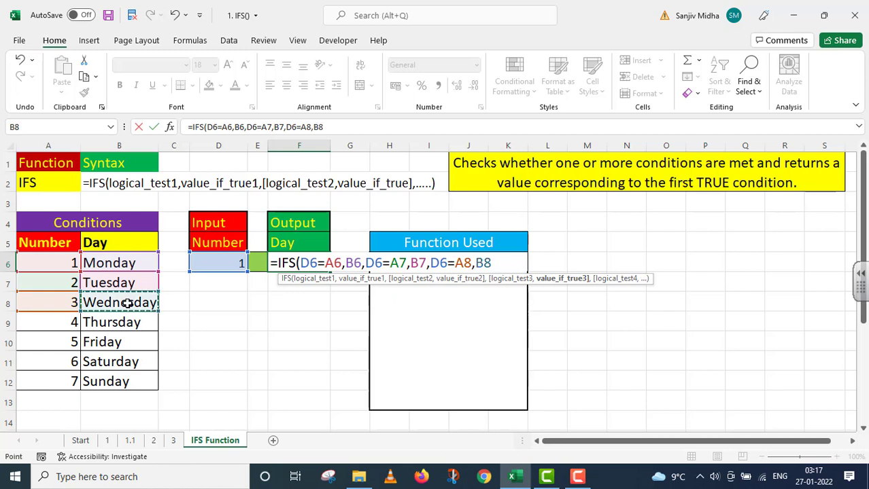
pyautogui.write(',')
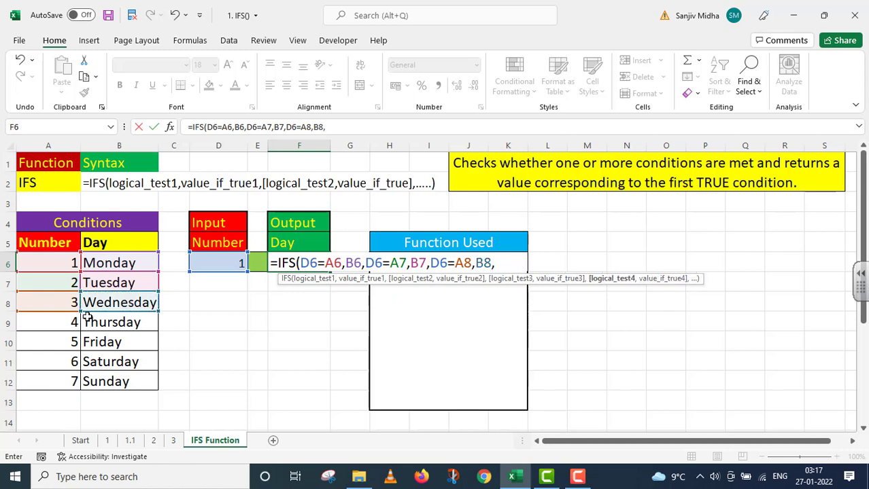
# Add the fourth condition and result, D6=A9,B9, to the IFS formula in F6.
pyautogui.click(220, 264)
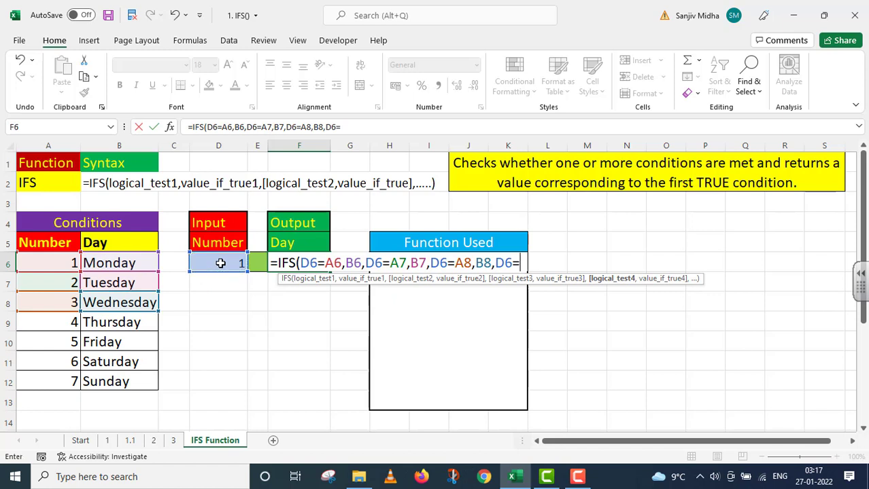
pyautogui.click(72, 322)
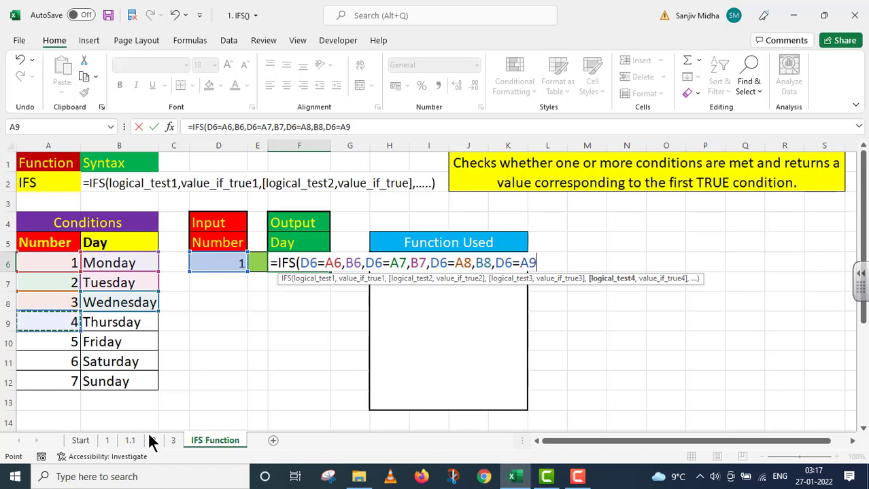
pyautogui.write(',')
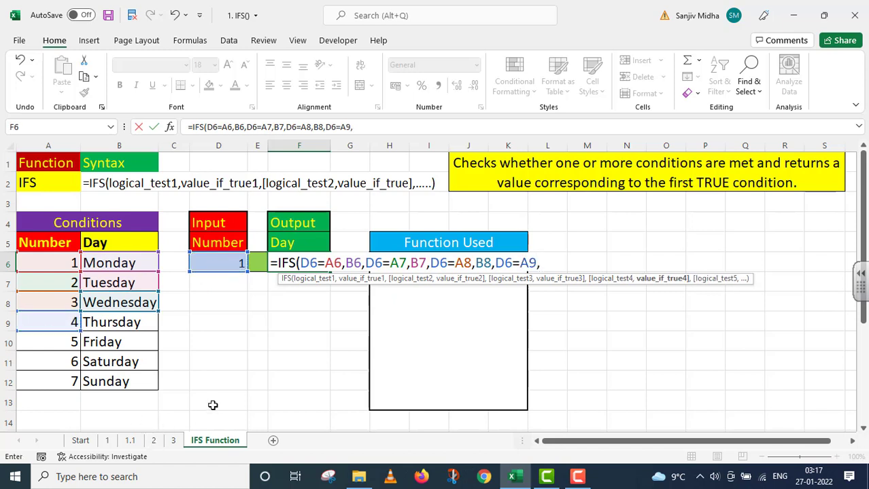
pyautogui.click(128, 323)
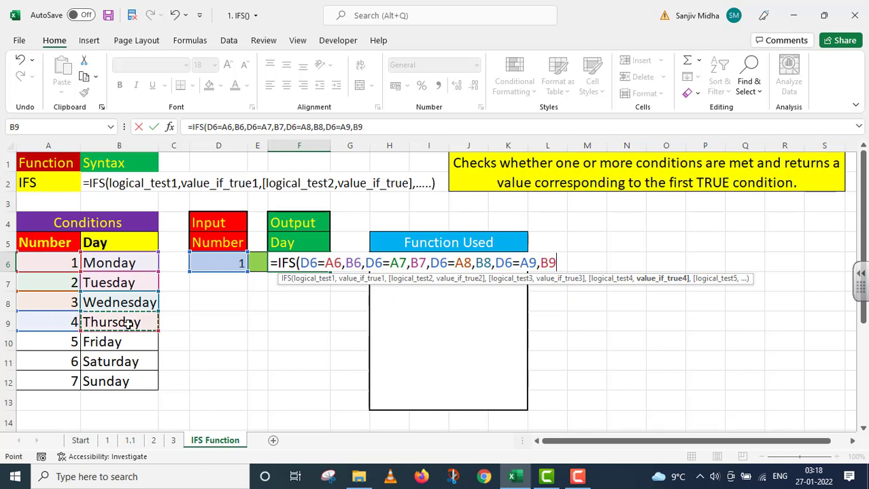
pyautogui.write(',')
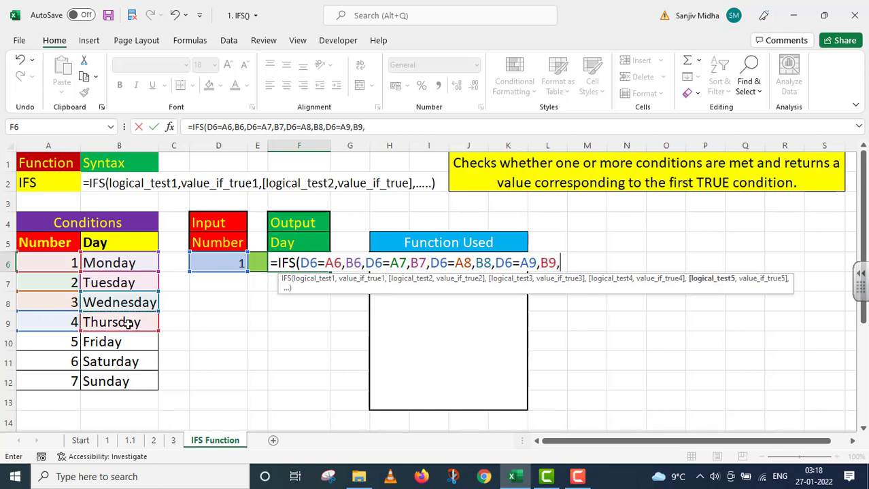
# Add the fifth condition and result, D6=A10,B10, to the IFS formula in F6.
pyautogui.click(226, 262)
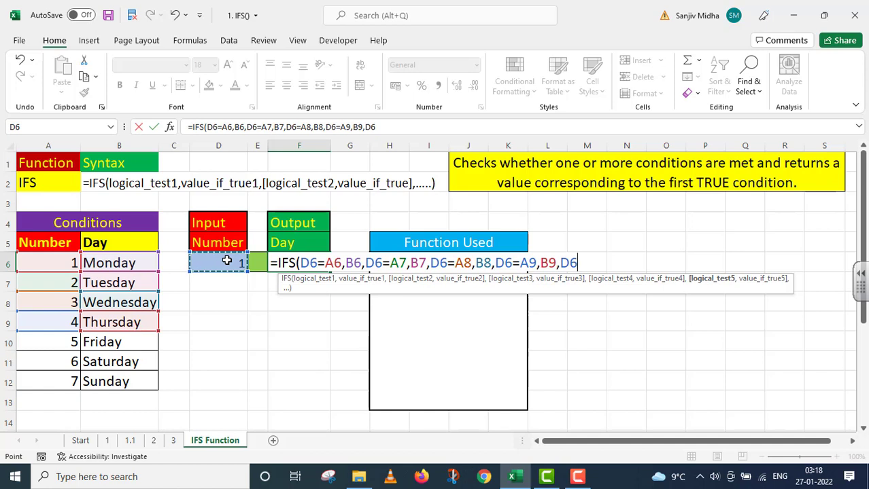
pyautogui.write('=')
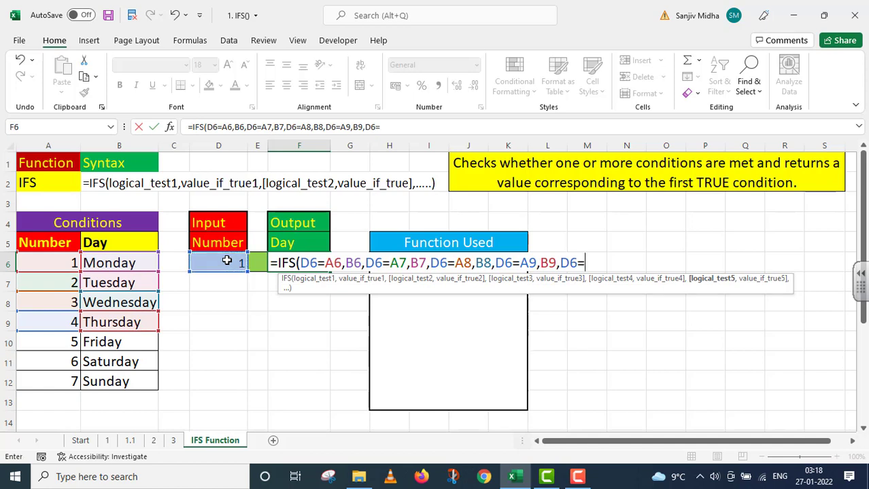
pyautogui.click(62, 339)
pyautogui.write(',')
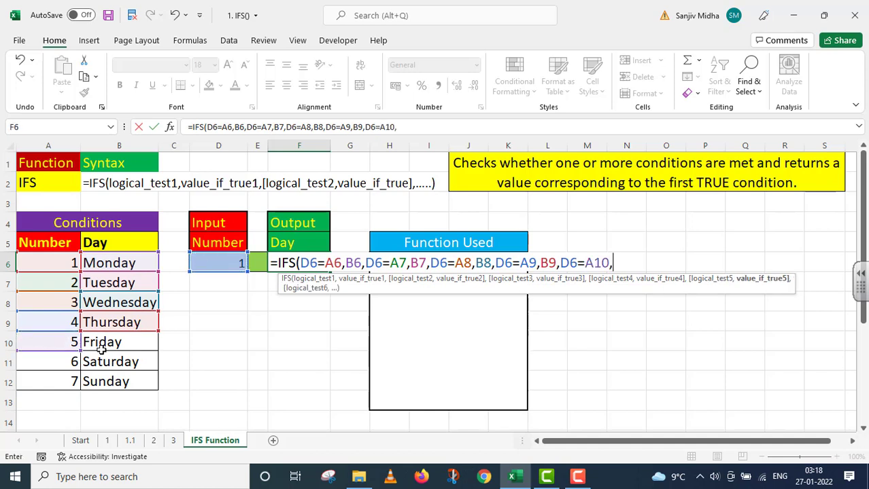
pyautogui.click(103, 343)
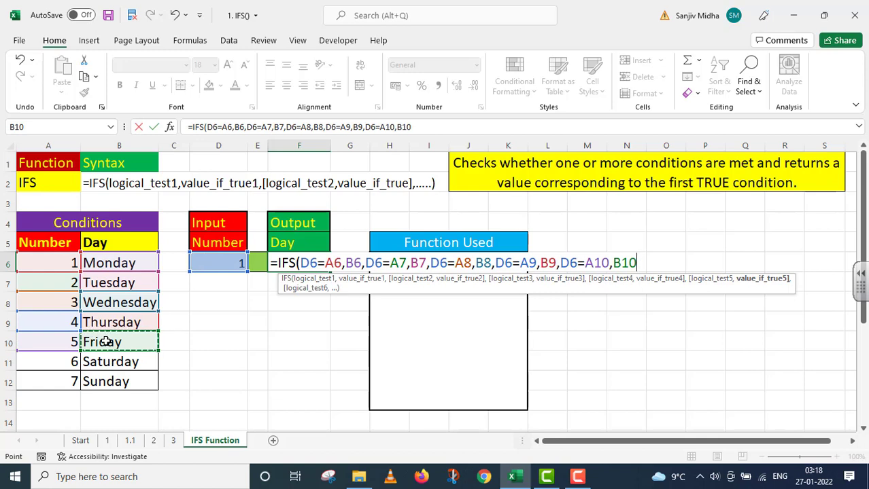
pyautogui.write(',')
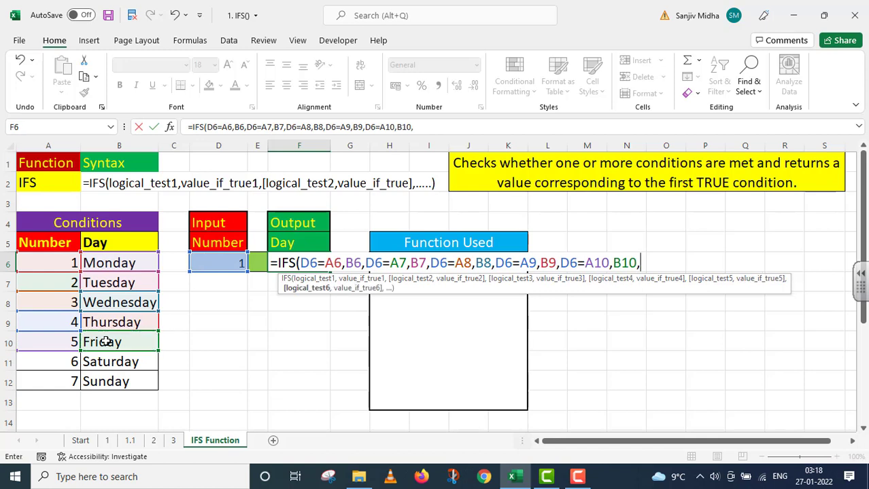
# Add the sixth condition and result, D6=A11,B11, to the IFS formula in F6.
pyautogui.click(214, 261)
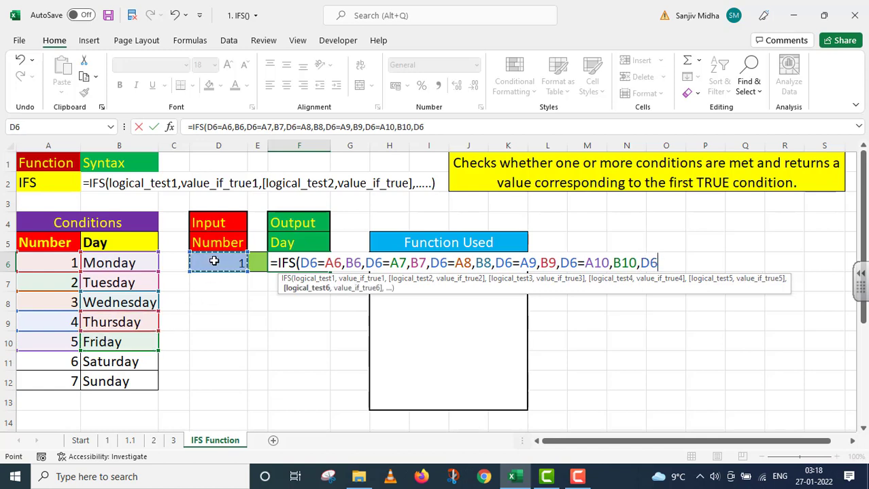
pyautogui.write('=')
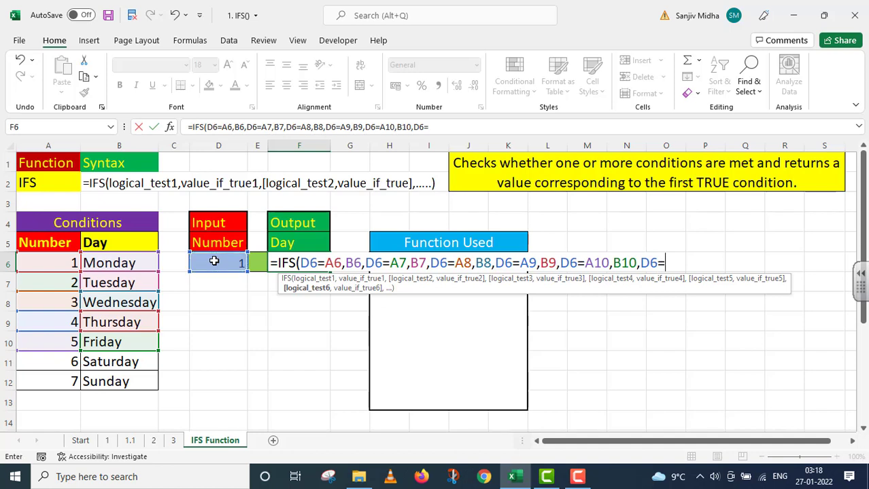
pyautogui.click(73, 362)
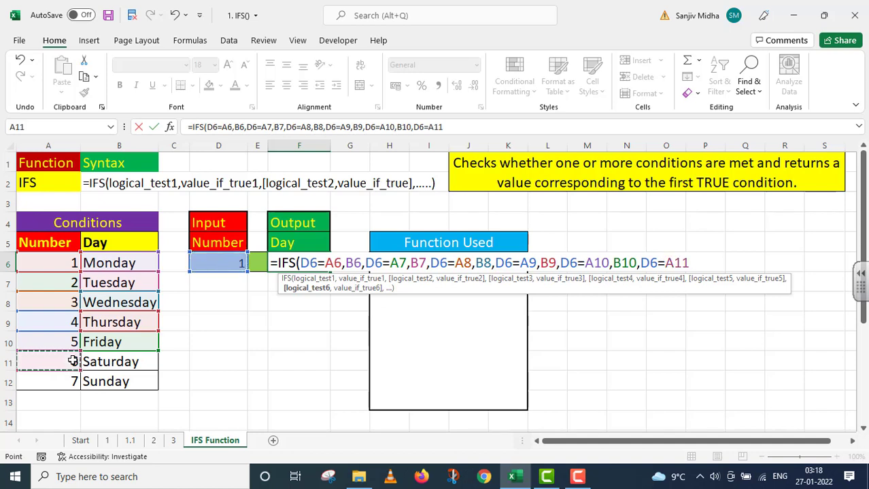
pyautogui.write(',')
pyautogui.click(121, 357)
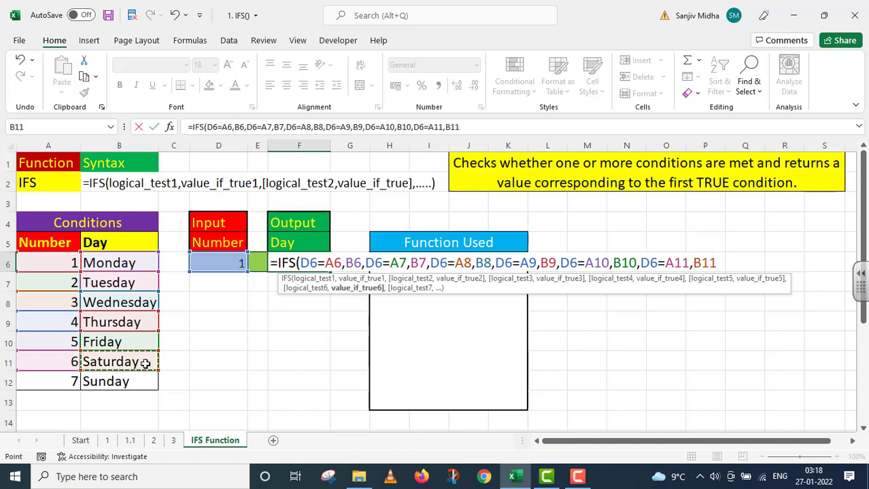
pyautogui.write(',')
# Complete the IFS formula in F6 with the seventh condition and result, D6=A12,B12), and enter it.
pyautogui.click(216, 257)
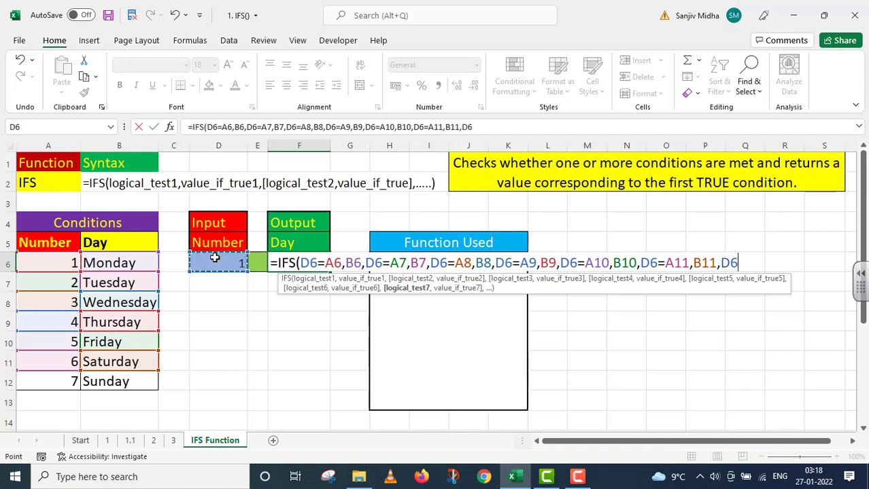
pyautogui.write('=')
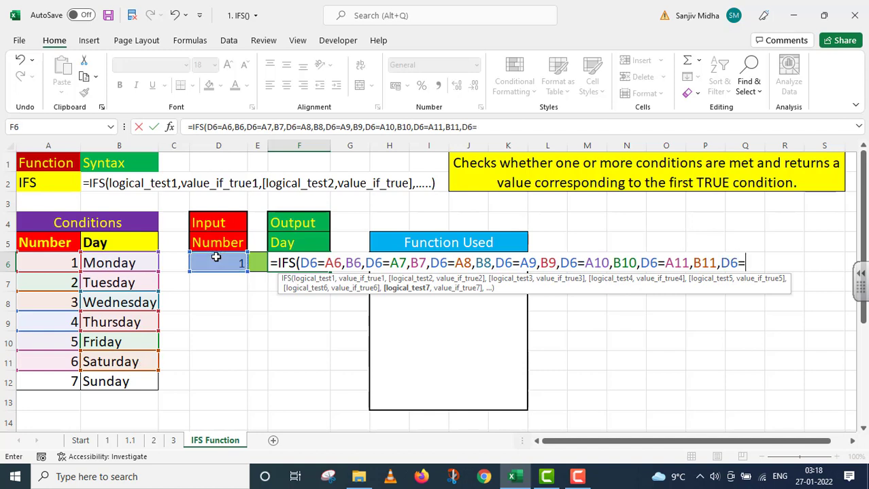
pyautogui.click(66, 382)
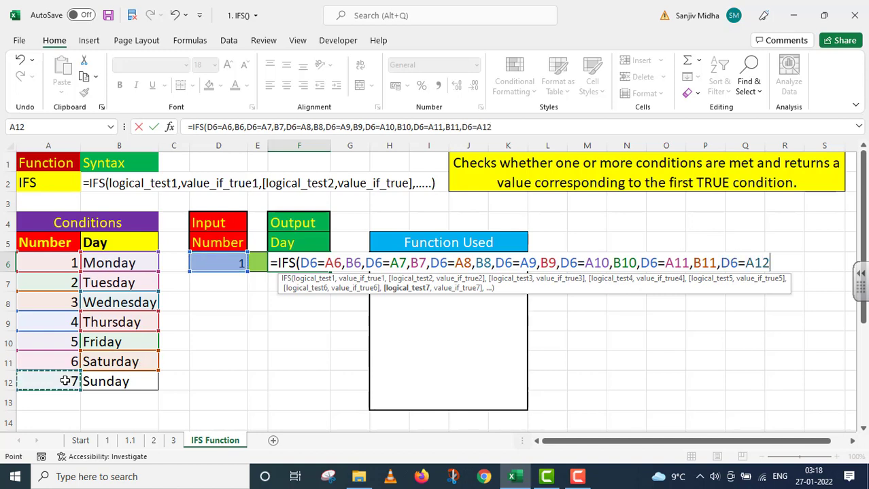
pyautogui.write(',')
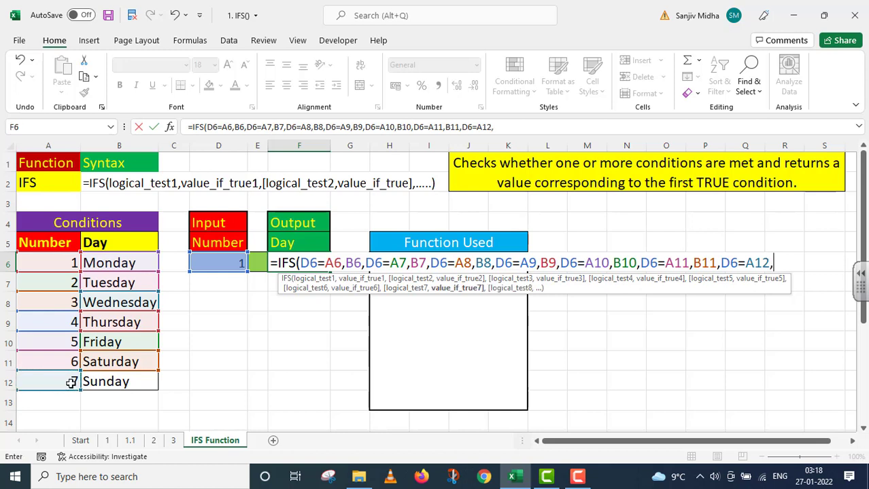
pyautogui.click(123, 383)
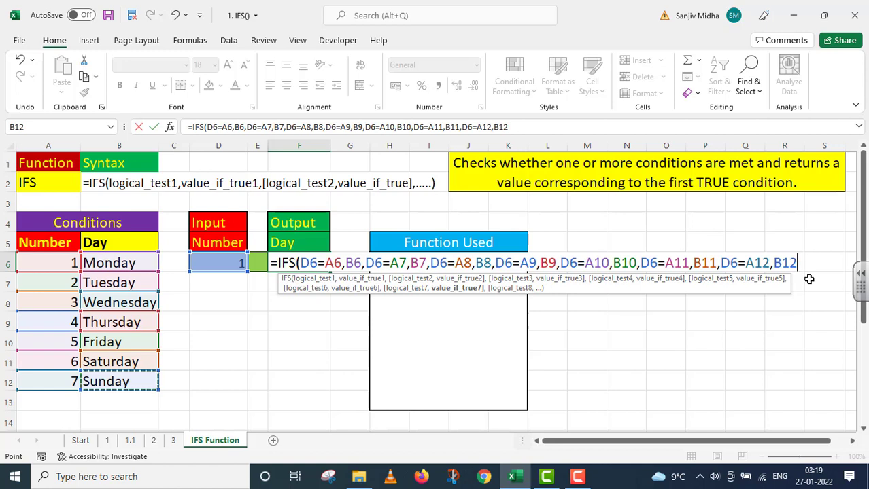
pyautogui.write(')')
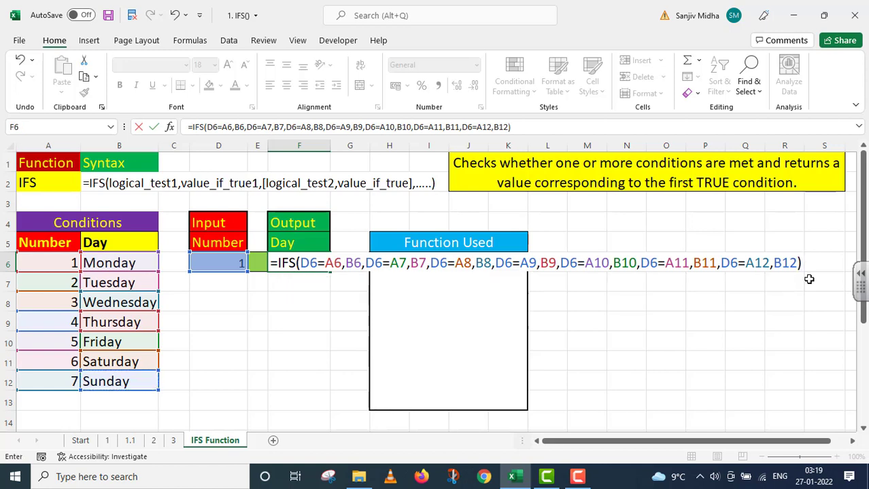
pyautogui.press('Return')
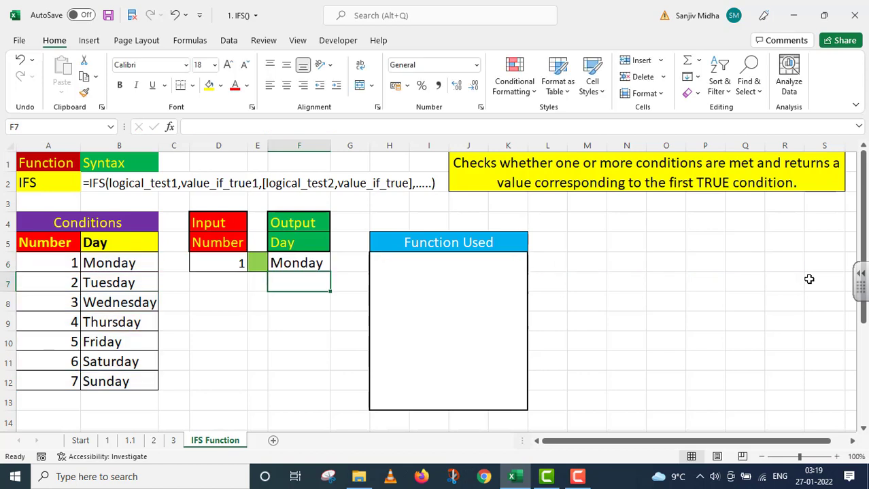
# Test the lookup by choosing 3 and then 5 from the dropdown list in input cell D6.
pyautogui.click(230, 263)
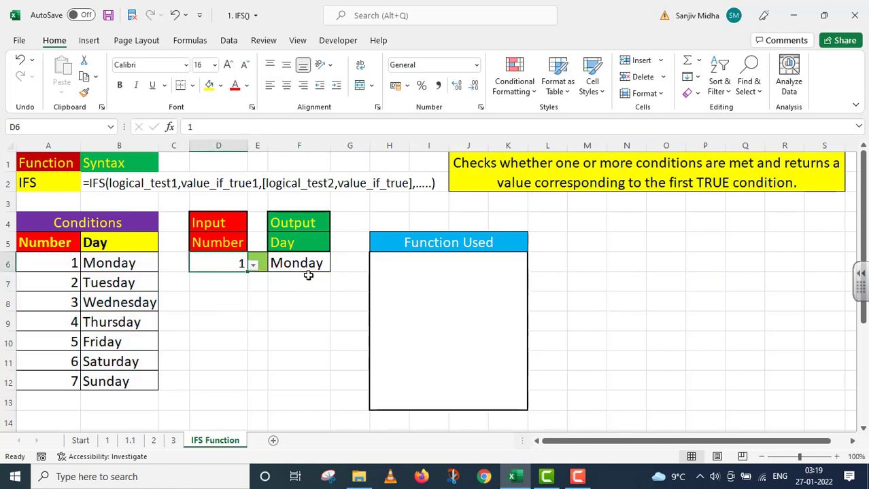
pyautogui.click(253, 266)
pyautogui.click(229, 289)
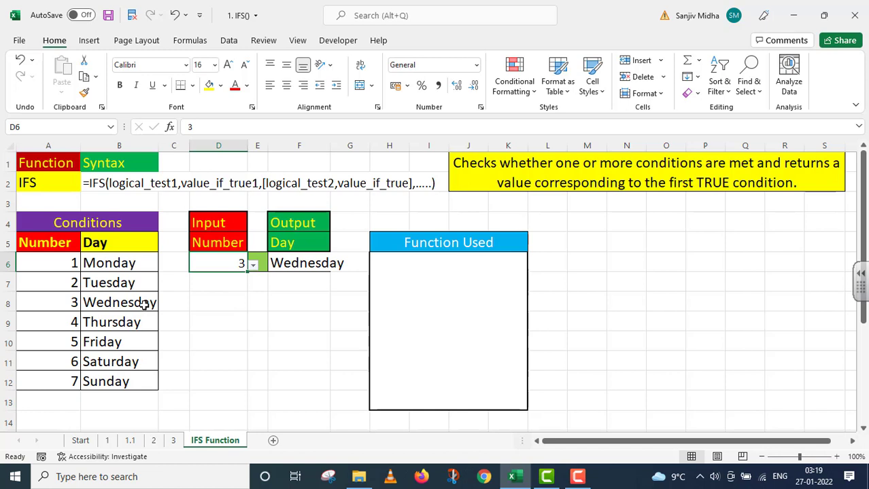
pyautogui.click(252, 264)
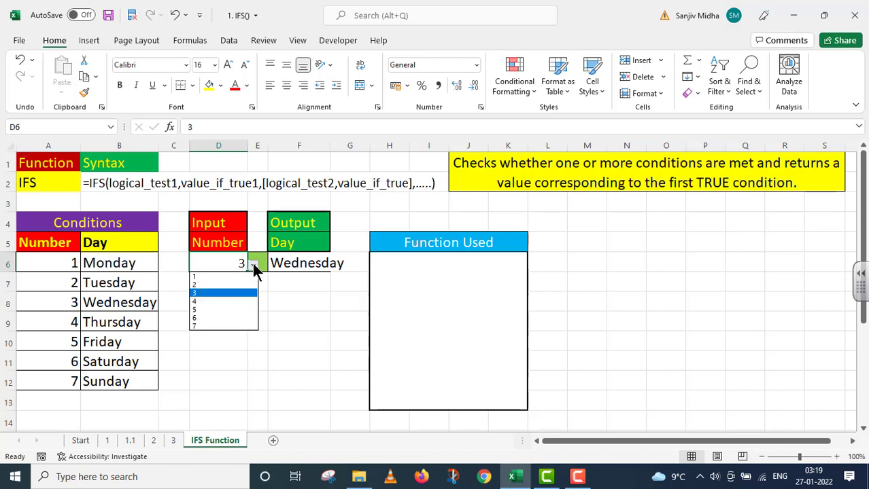
pyautogui.click(226, 310)
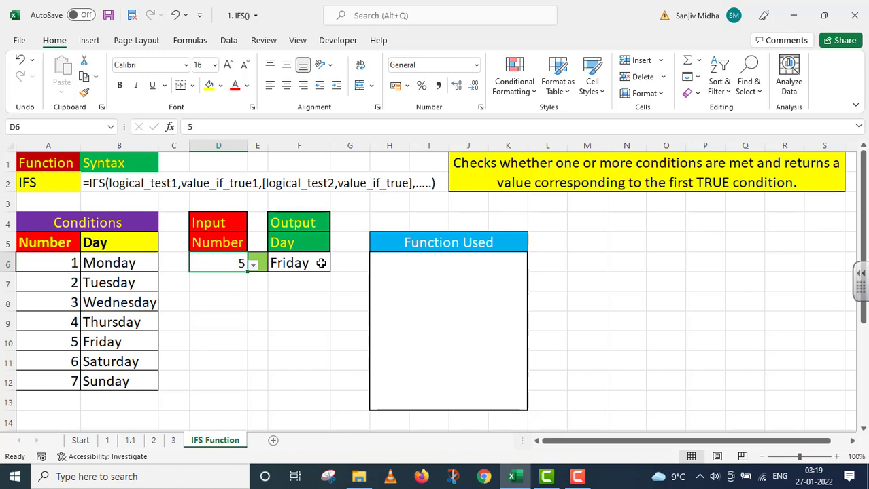
# Copy the full IFS formula text from F6 and paste it into the merged cell H6 under Function Used.
pyautogui.click(321, 263)
pyautogui.moveTo(524, 123); pyautogui.dragTo(203, 164)
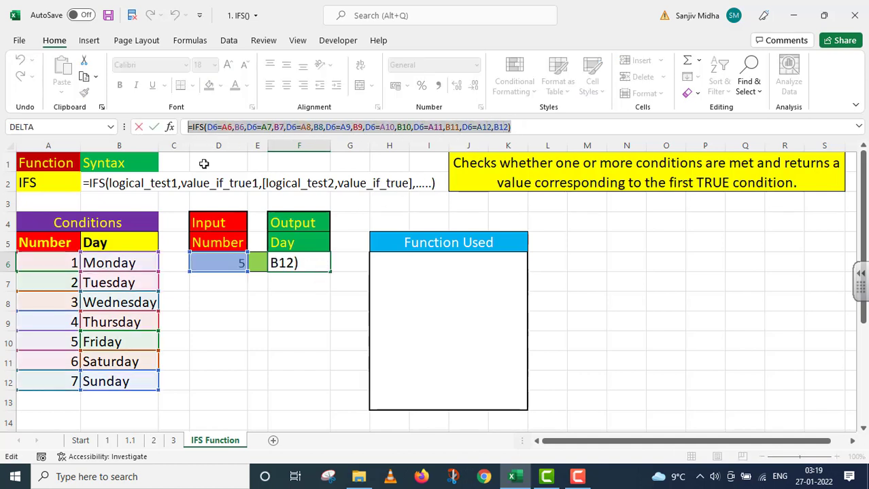
pyautogui.hotkey('ctrl', 'c')
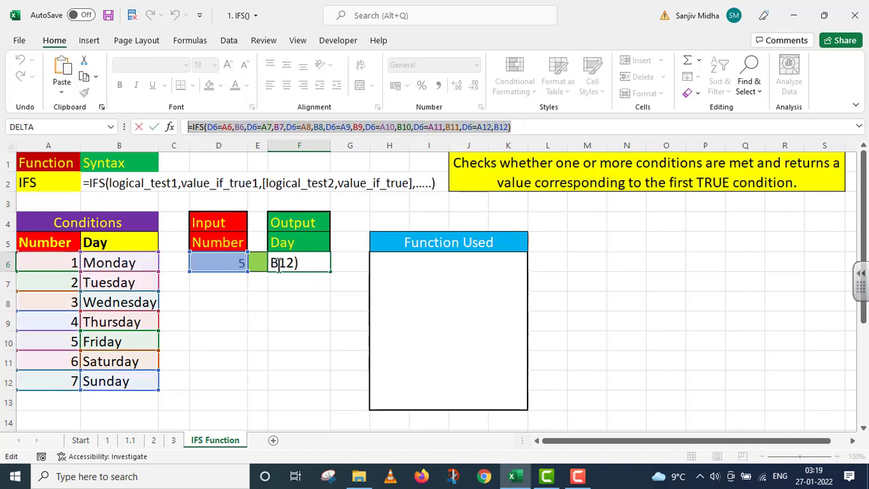
pyautogui.click(379, 263)
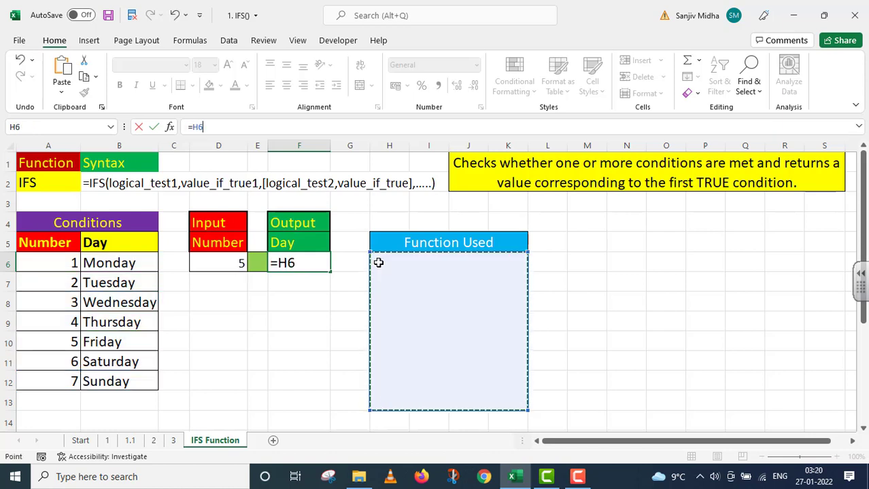
pyautogui.press('Escape')
pyautogui.doubleClick(378, 263)
pyautogui.hotkey('ctrl', 'v')
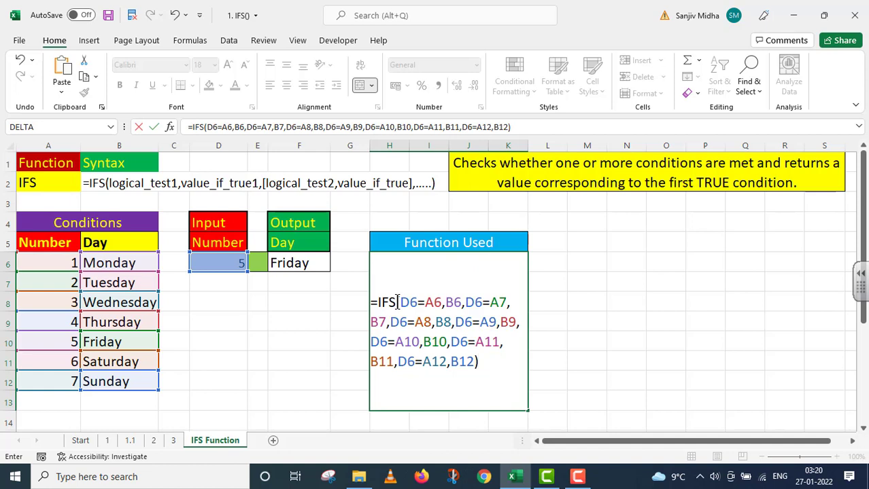
# Insert line breaks in H6's formula text after B6, B7 and B8 so each condition starts on its own line.
pyautogui.click(465, 302)
pyautogui.hotkey('alt', 'Return')
pyautogui.click(436, 322)
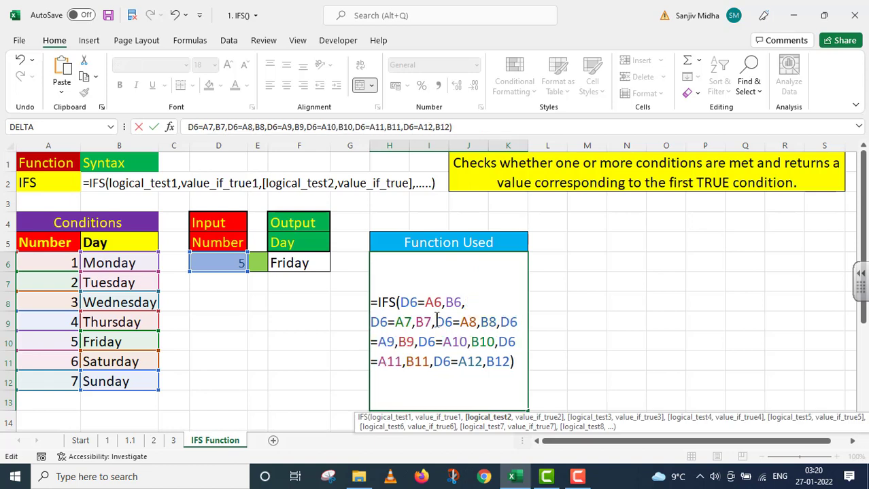
pyautogui.hotkey('alt', 'Return')
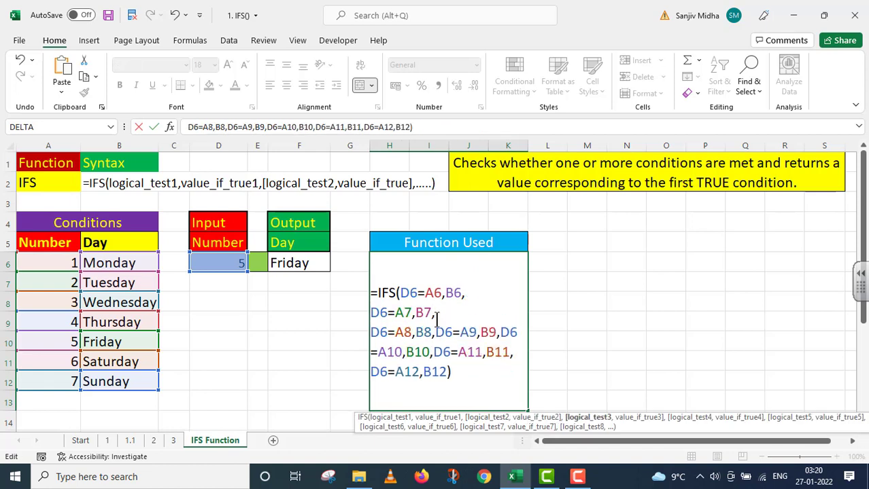
pyautogui.click(435, 332)
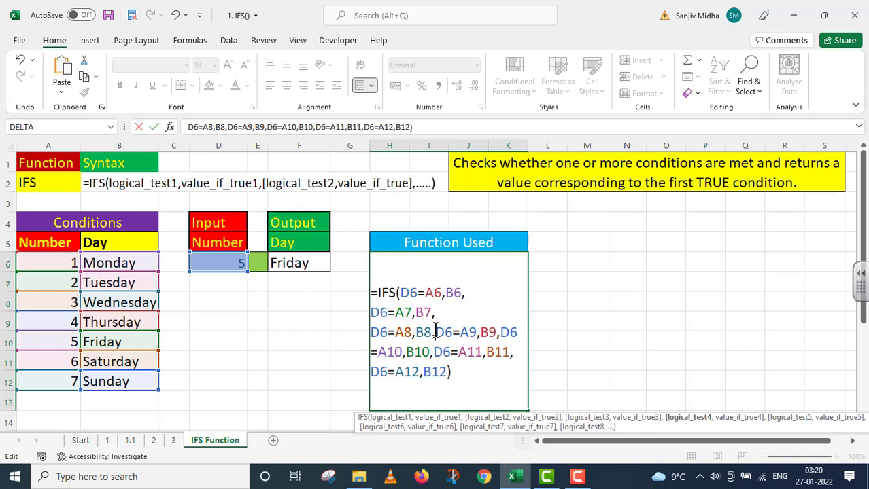
pyautogui.hotkey('alt', 'Return')
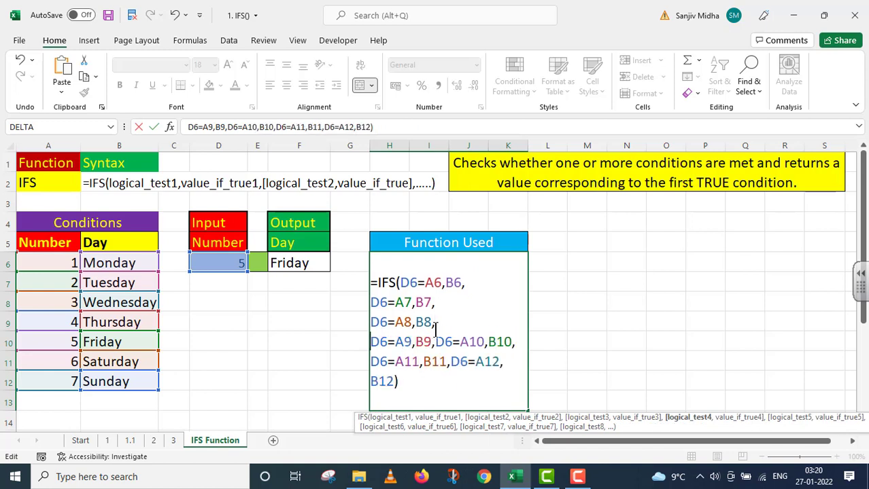
# Split the rest of H6's formula text with line breaks after B9, B10 and B11.
pyautogui.click(435, 342)
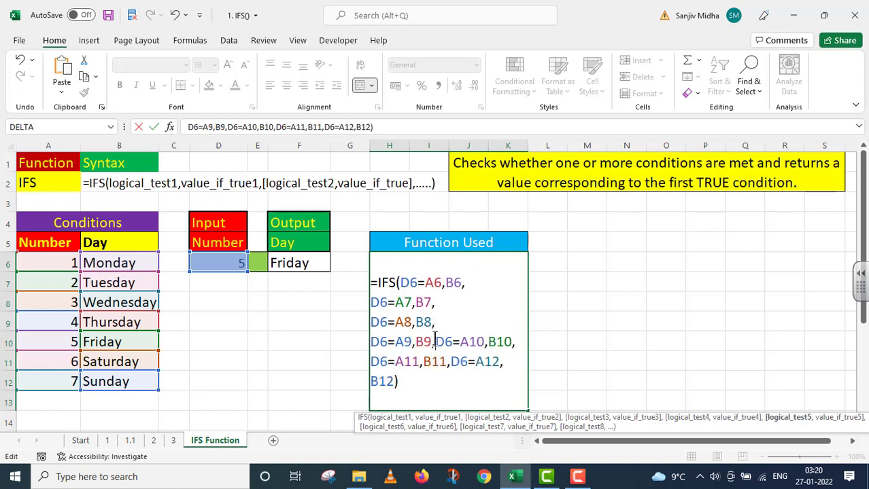
pyautogui.hotkey('alt', 'Return')
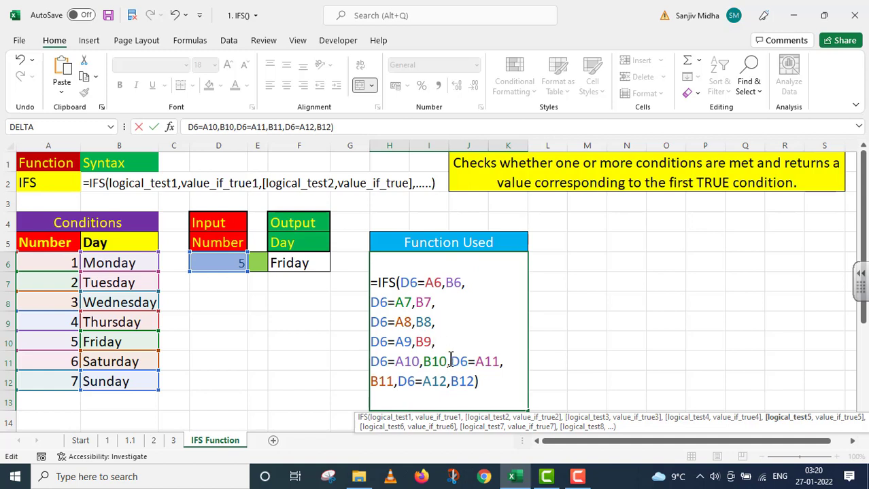
pyautogui.click(449, 362)
pyautogui.hotkey('alt', 'Return')
pyautogui.click(450, 372)
pyautogui.hotkey('alt', 'Return')
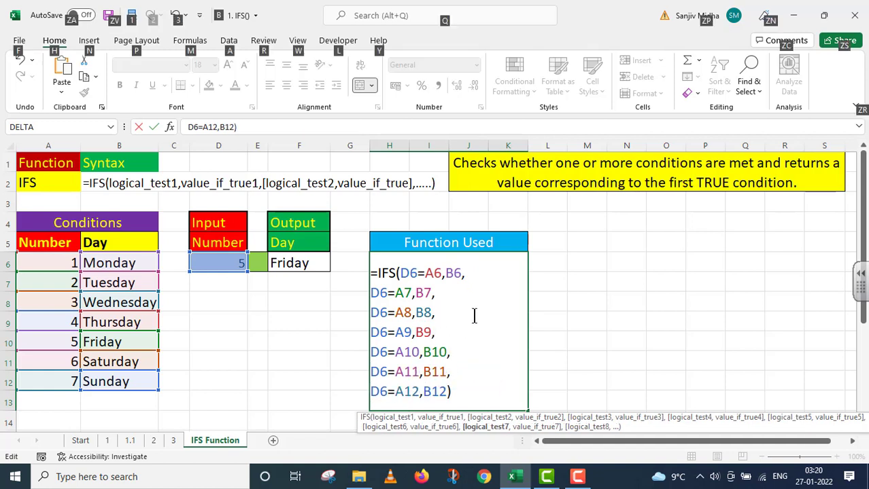
# Go back to the upper lines of the formula in H6 and enter it as displayed text.
pyautogui.press('Up')
pyautogui.press('Up')
pyautogui.press('Up')
pyautogui.press('Up')
pyautogui.press('Return')
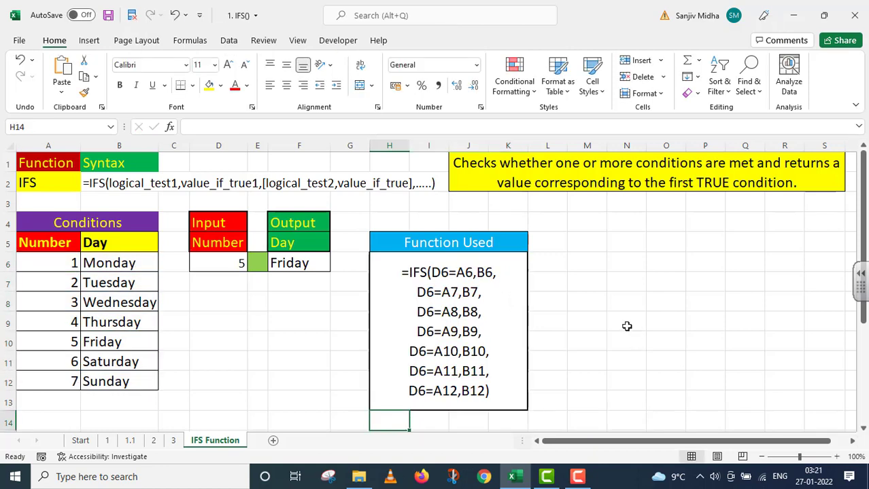